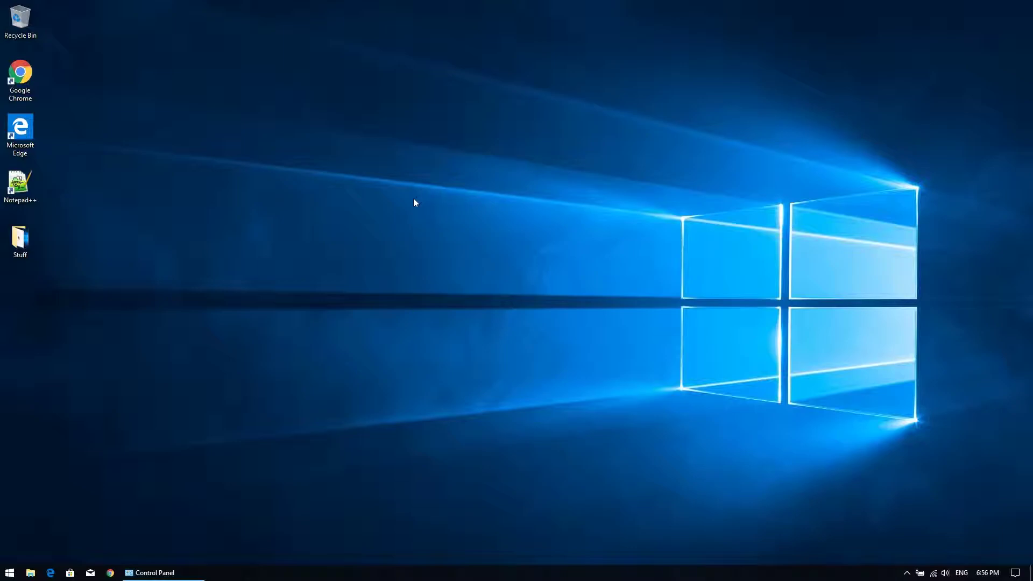
# - Turn on the Hyper-V Windows feature through Control Panel's Programs section and restart the PC
pyautogui.click(156, 573)
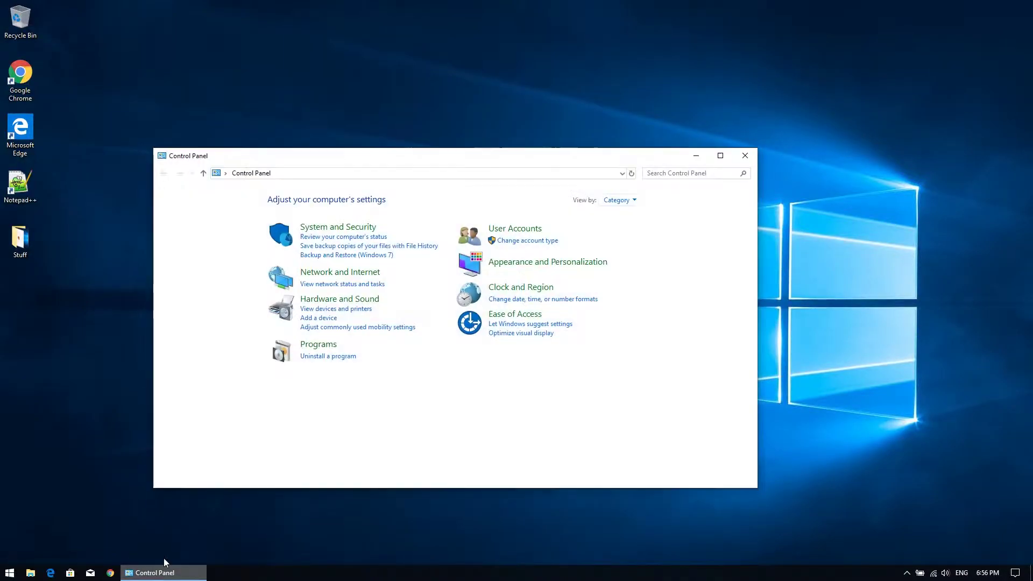
pyautogui.click(318, 347)
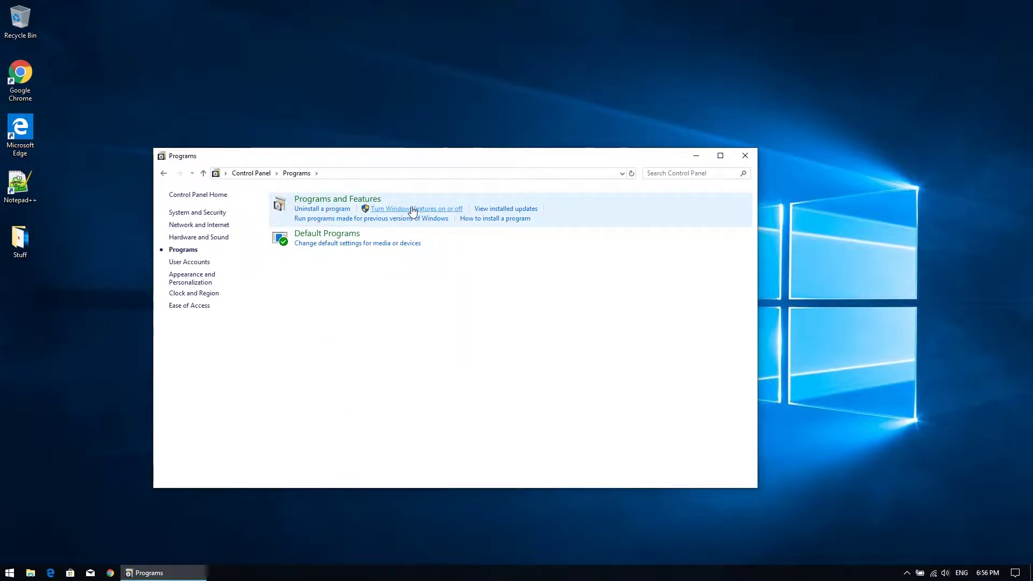
pyautogui.click(439, 213)
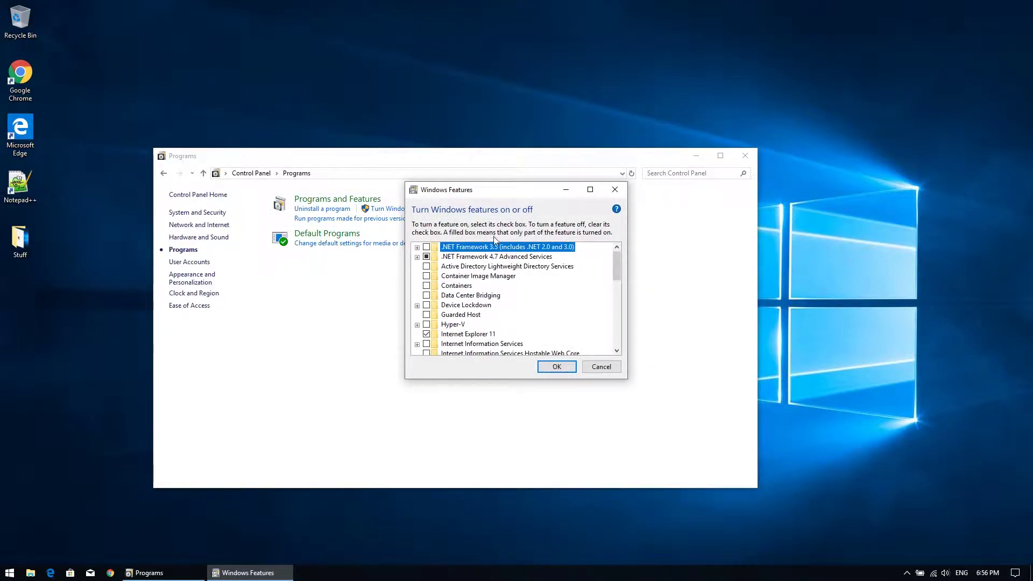
pyautogui.click(426, 324)
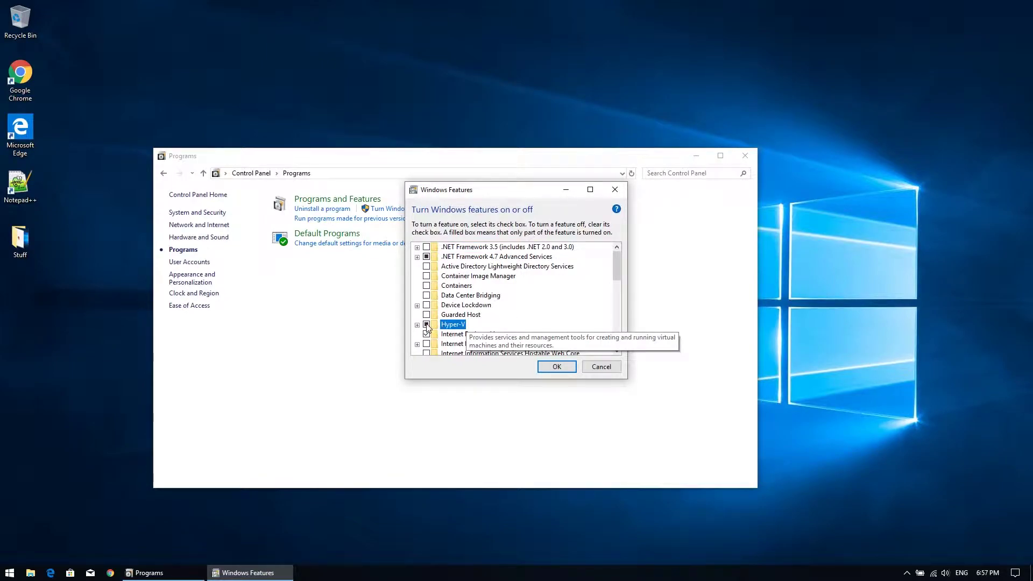
pyautogui.click(557, 366)
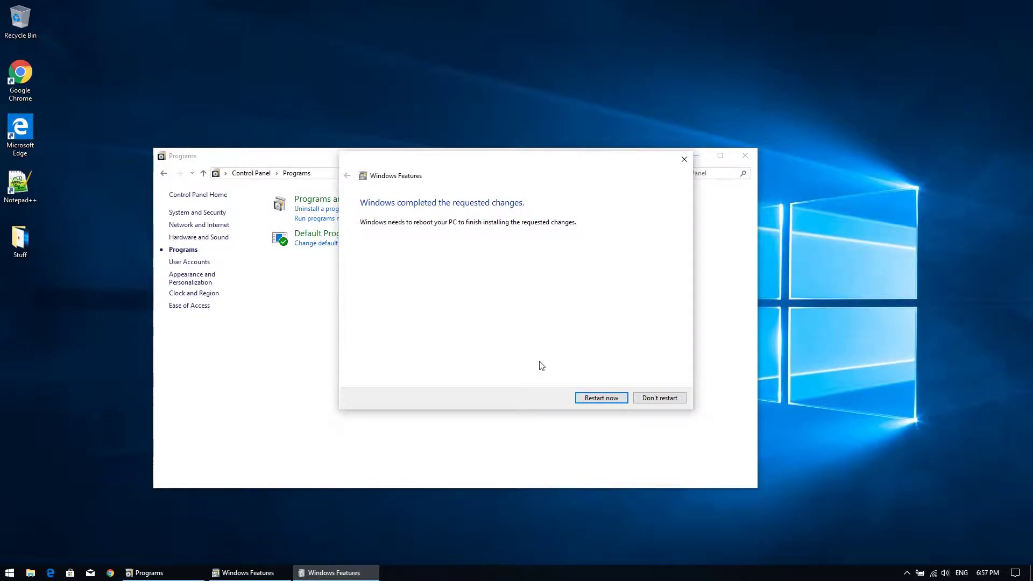
pyautogui.click(586, 399)
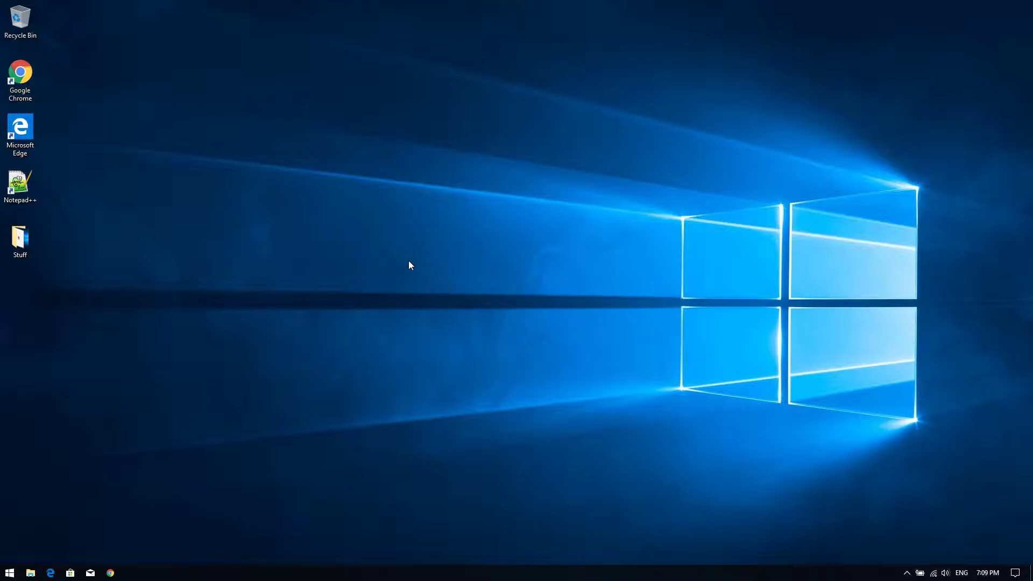
# - Locate Hyper-V Manager among the Administrative Tools in Control Panel's System and Security section, and close both windows
pyautogui.press('super')
pyautogui.write('control')
pyautogui.press('Return')
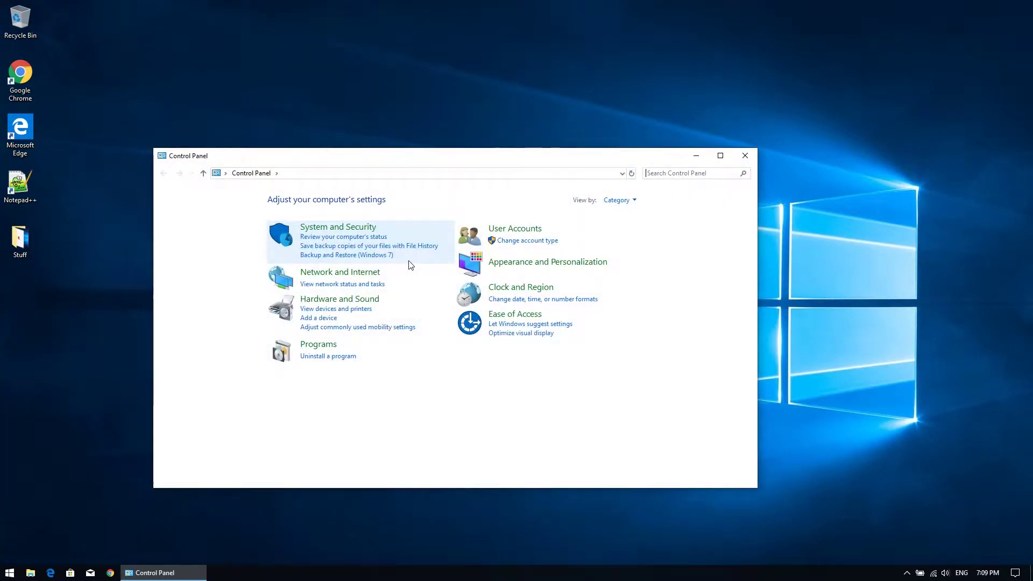
pyautogui.click(323, 227)
pyautogui.click(332, 441)
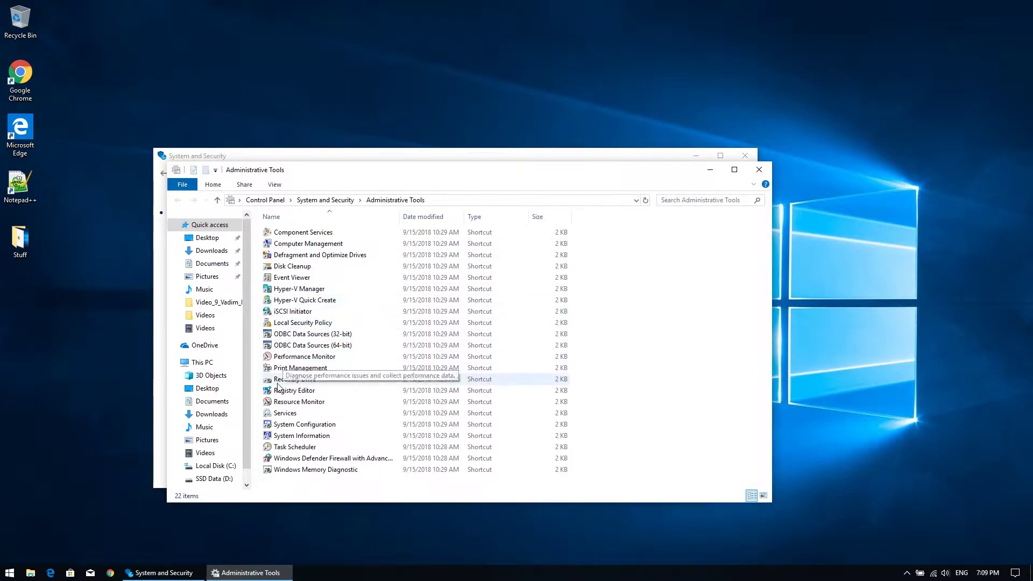
pyautogui.click(298, 287)
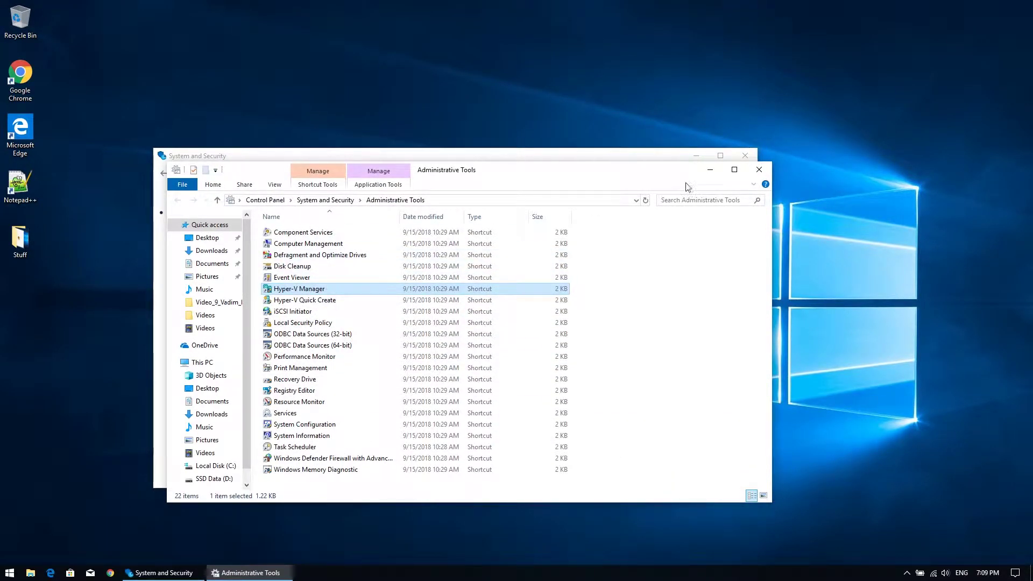
pyautogui.click(758, 170)
pyautogui.click(744, 157)
# - Search Windows for "hyper" and launch Hyper-V Manager
pyautogui.press('super')
pyautogui.write('hyper')
pyautogui.press('Return')
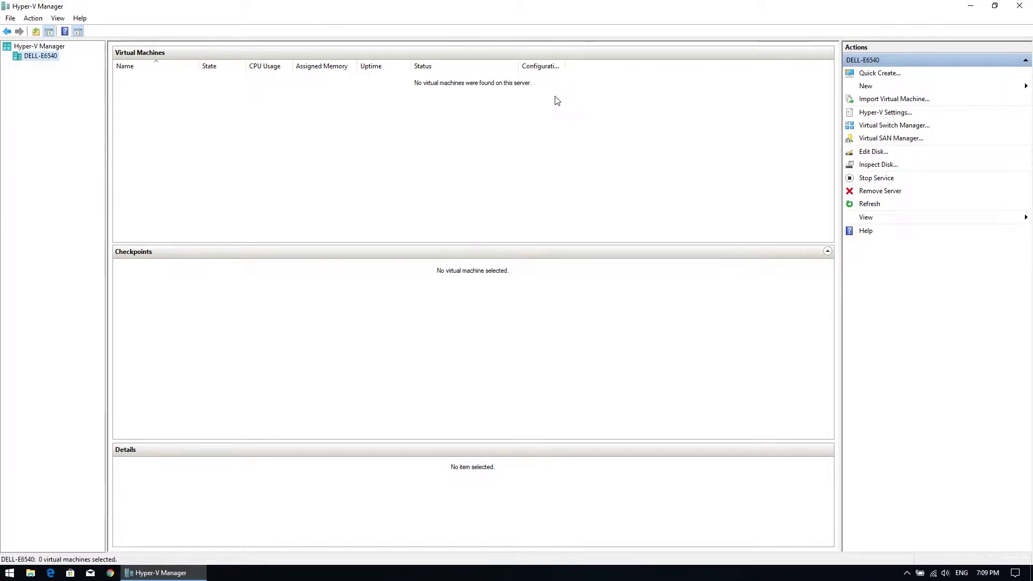
# - Open the Virtual Switch Manager for server DELL-E6540 and view the properties of the Default Switch
pyautogui.rightClick(53, 56)
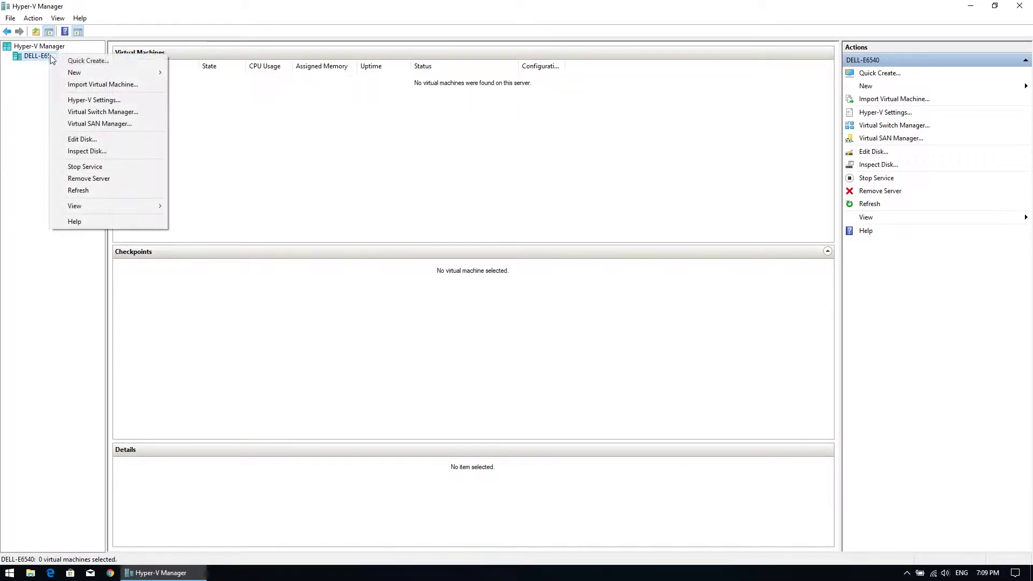
pyautogui.click(136, 117)
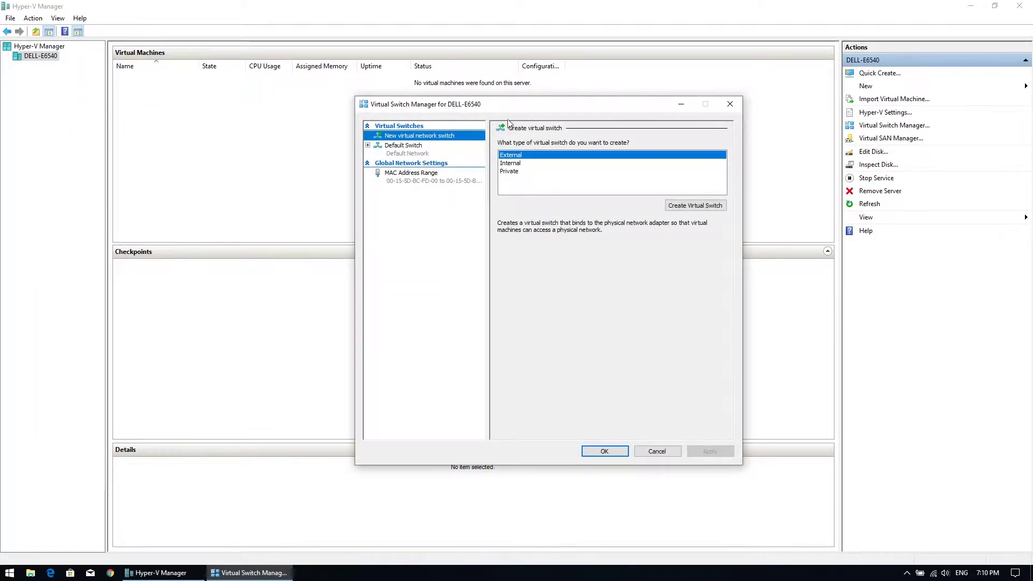
pyautogui.moveTo(521, 111); pyautogui.dragTo(405, 133)
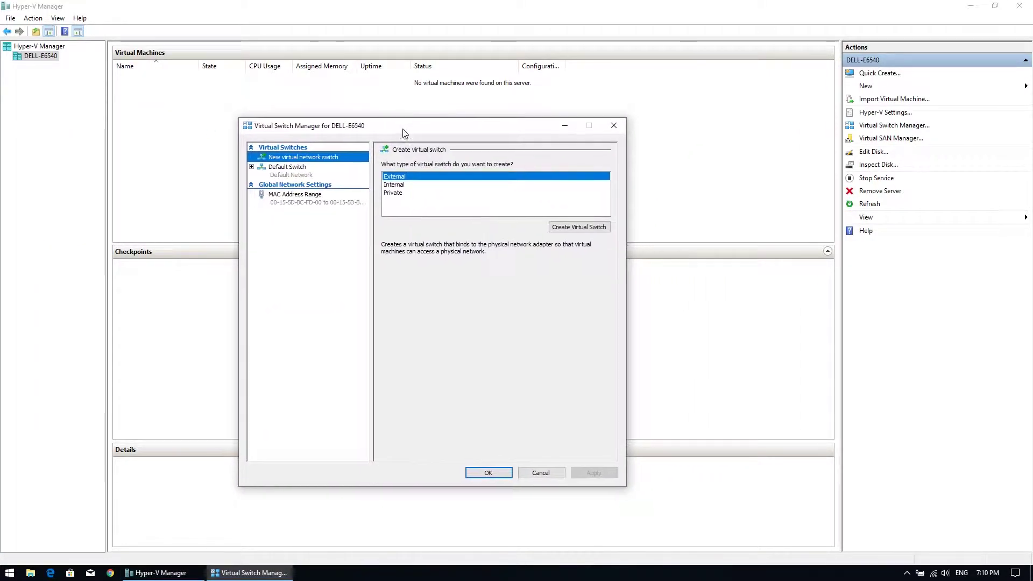
pyautogui.click(304, 172)
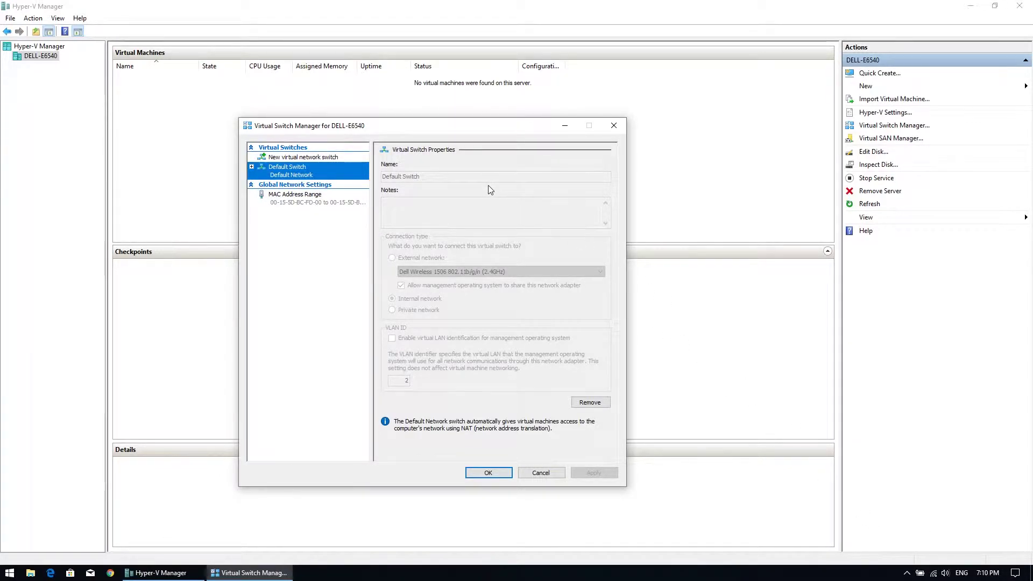
# - Switch to the Network & Internet settings and open the list of network adapters through the Network and Sharing Center
pyautogui.rightClick(933, 572)
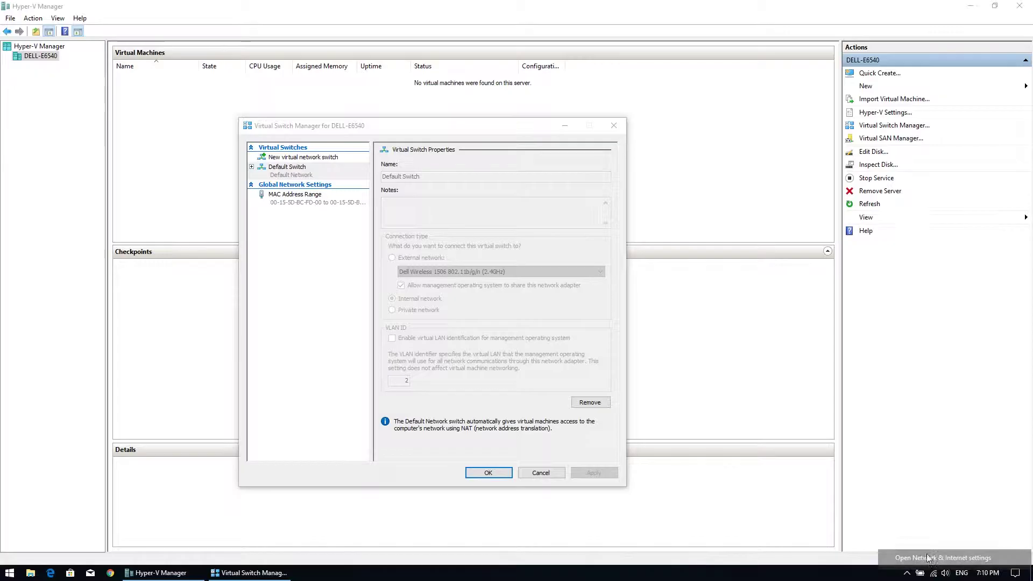
pyautogui.click(931, 559)
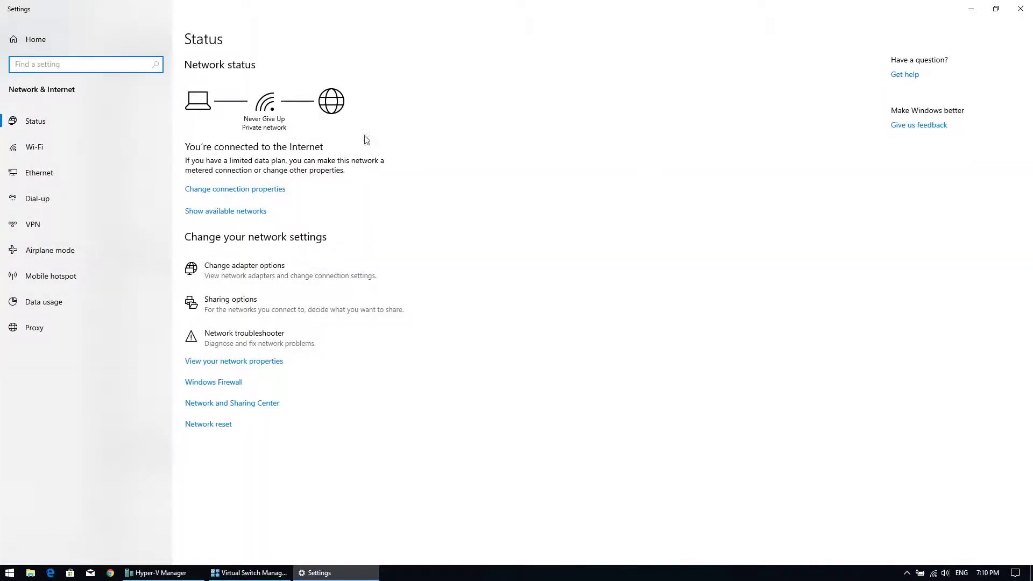
pyautogui.click(232, 404)
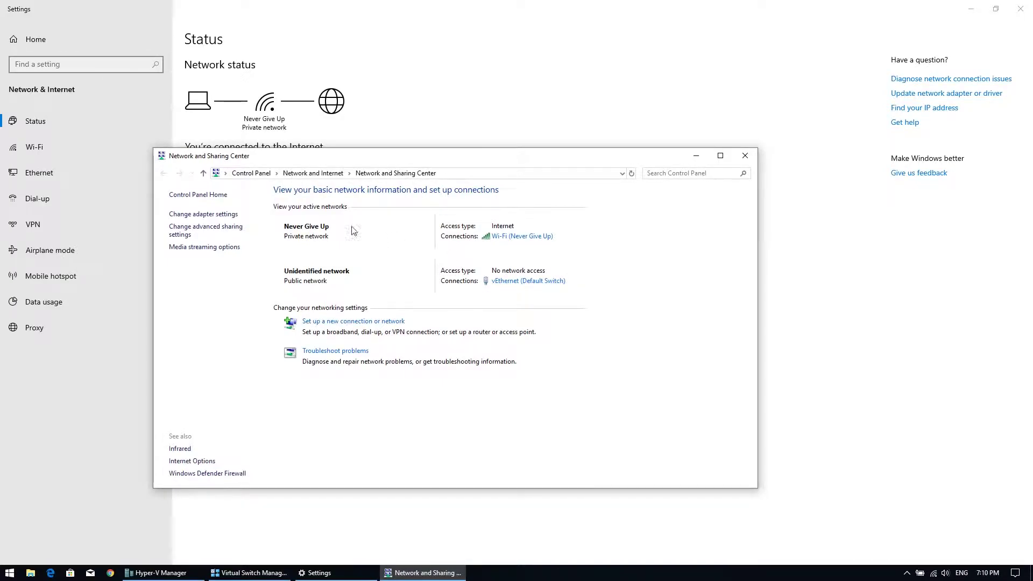
pyautogui.click(211, 215)
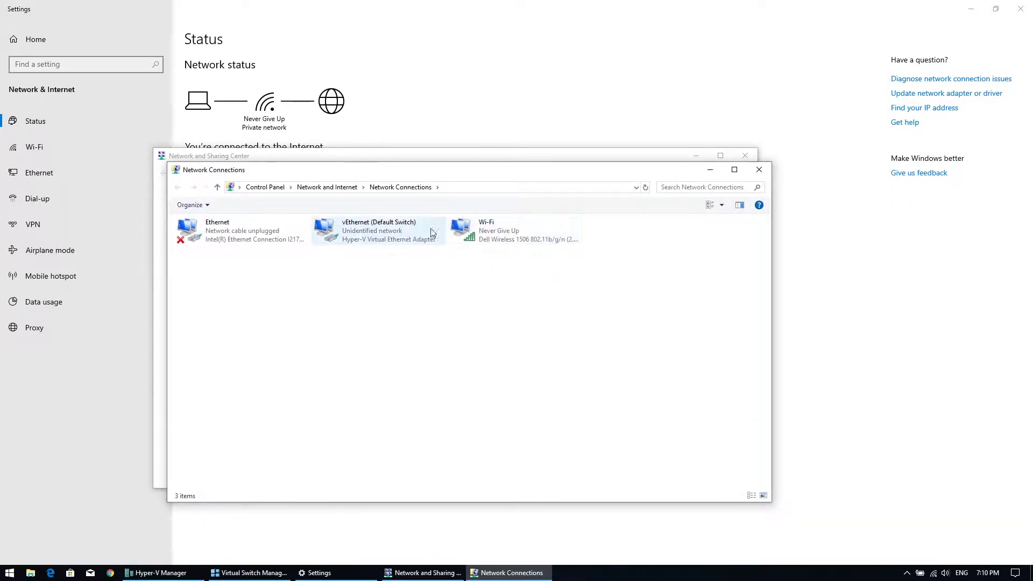
# - Check the IPv4 address and subnet mask of the vEthernet (Default Switch) adapter, and close the network windows
pyautogui.click(351, 230)
pyautogui.rightClick(364, 228)
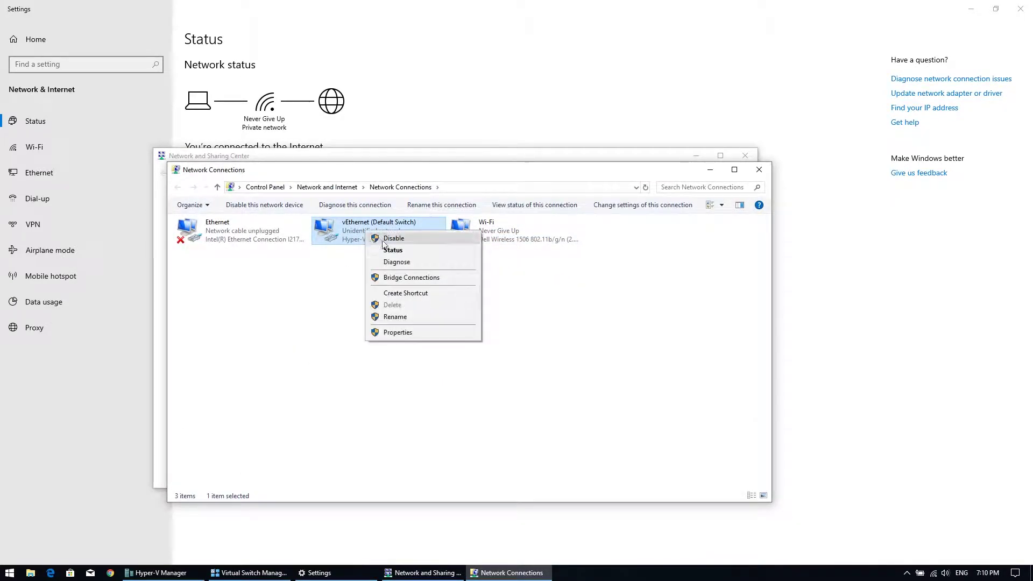
pyautogui.click(385, 247)
pyautogui.click(458, 278)
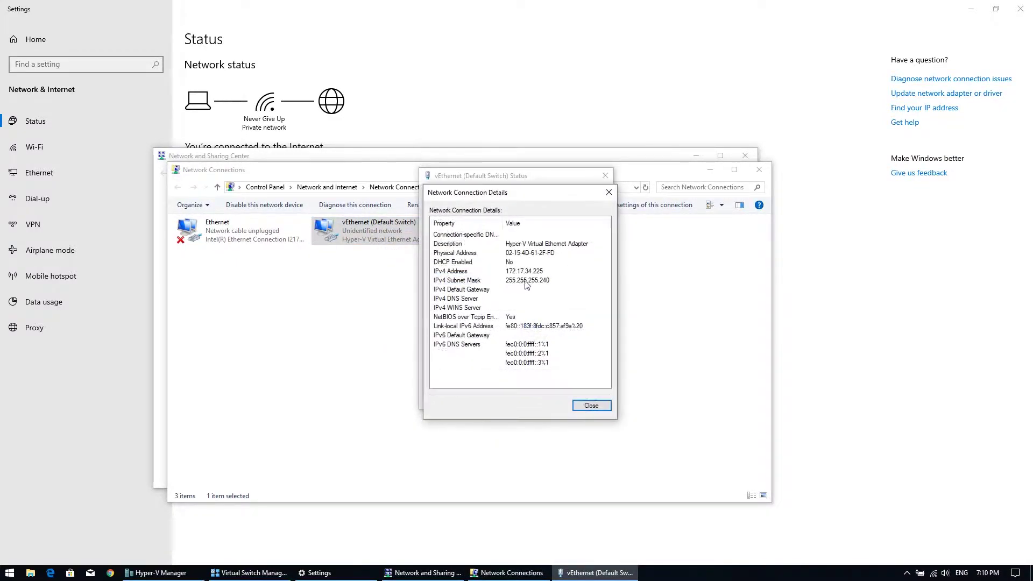
pyautogui.click(533, 272)
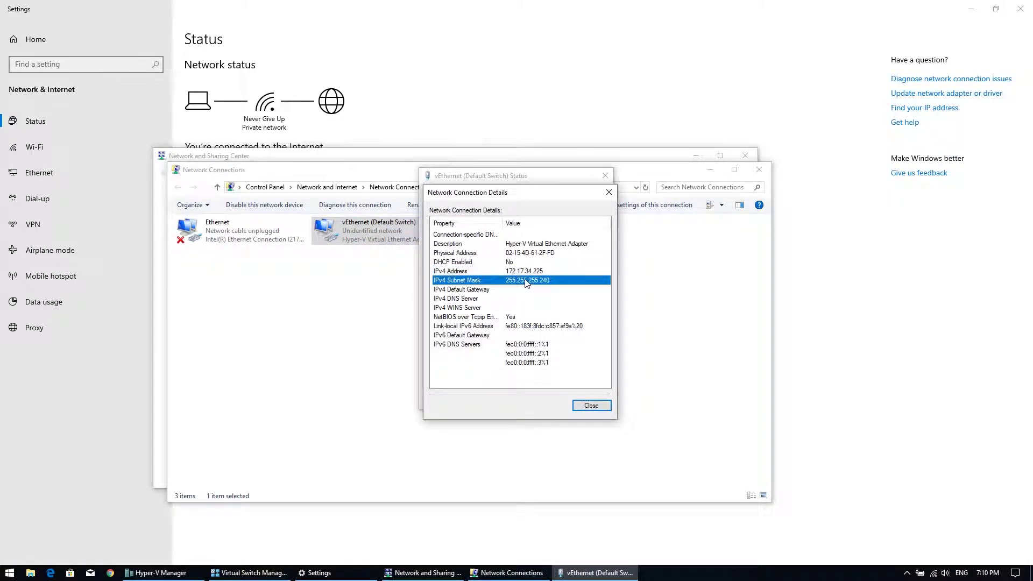
pyautogui.click(608, 192)
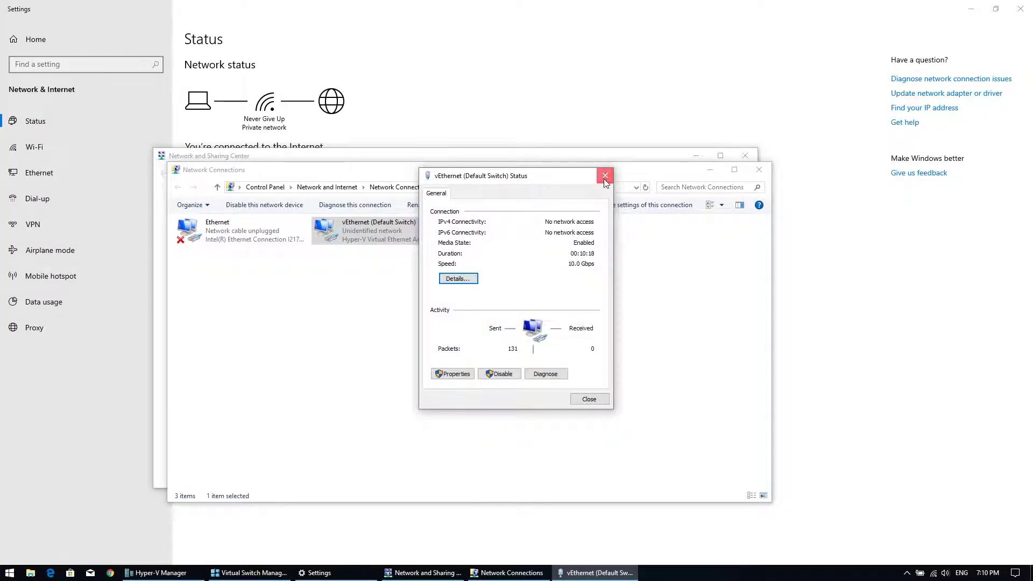
pyautogui.click(605, 175)
pyautogui.click(758, 169)
pyautogui.click(744, 155)
# - In the Virtual Switch Manager, create an external virtual switch named ext0 on the Dell Wireless 1506 802.11b/g/n (2.4GHz) adapter
pyautogui.click(250, 572)
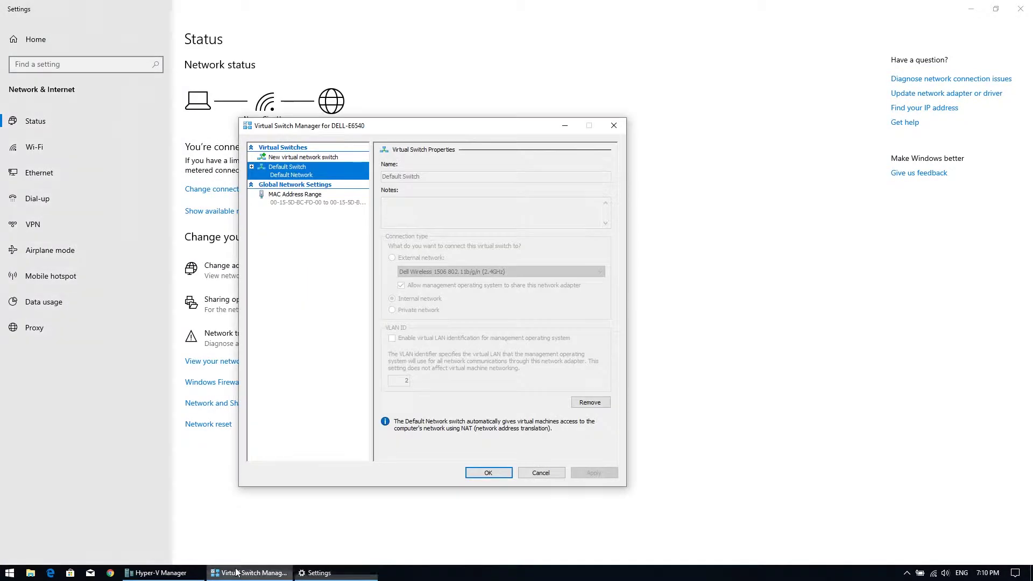
pyautogui.click(311, 158)
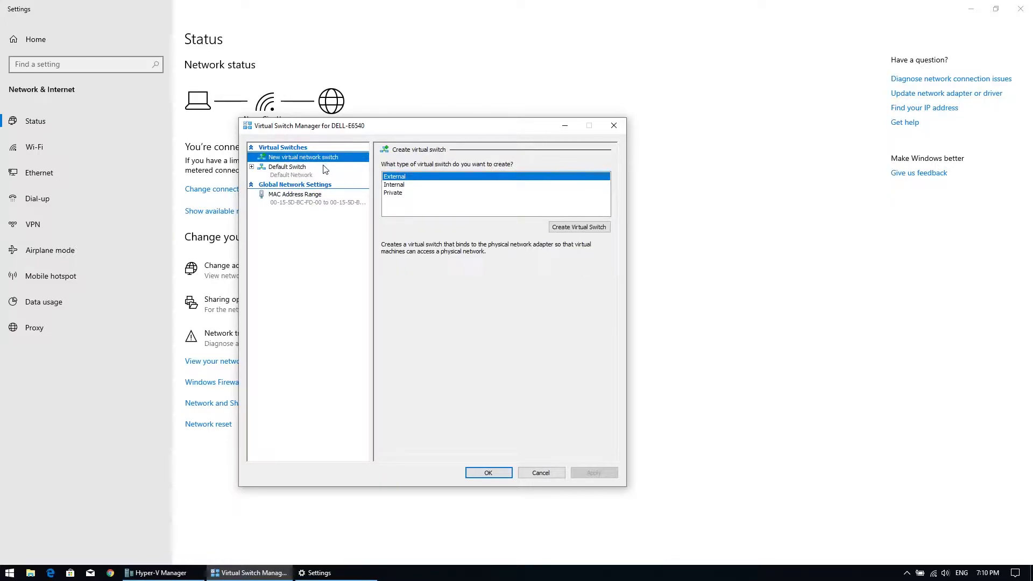
pyautogui.click(573, 228)
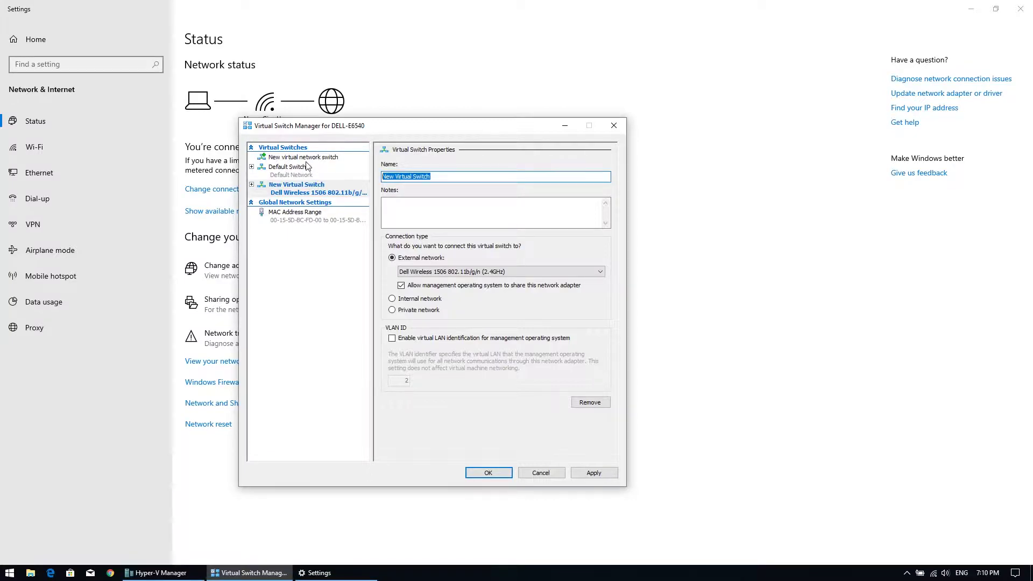
pyautogui.write('ext0')
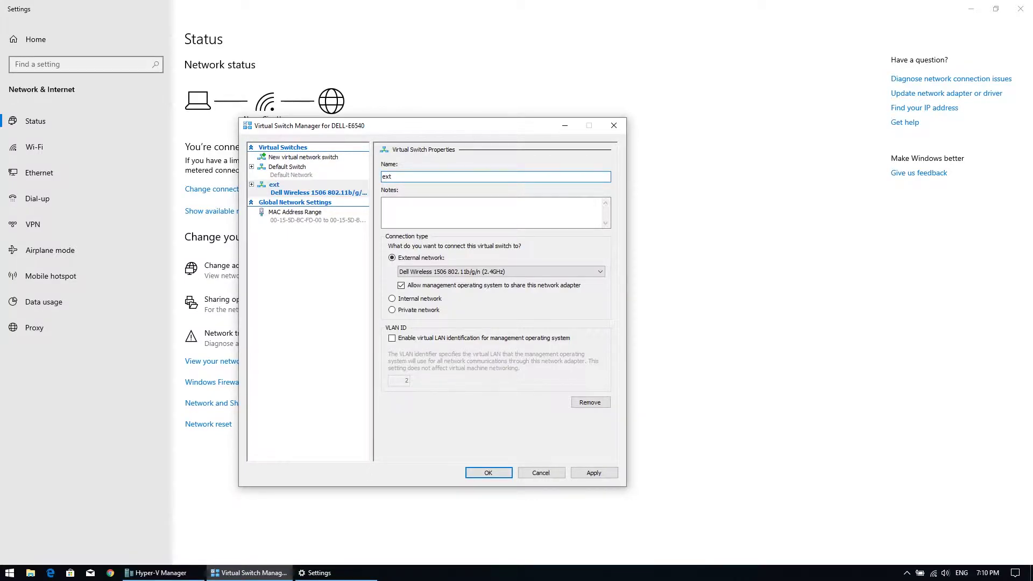
pyautogui.click(441, 271)
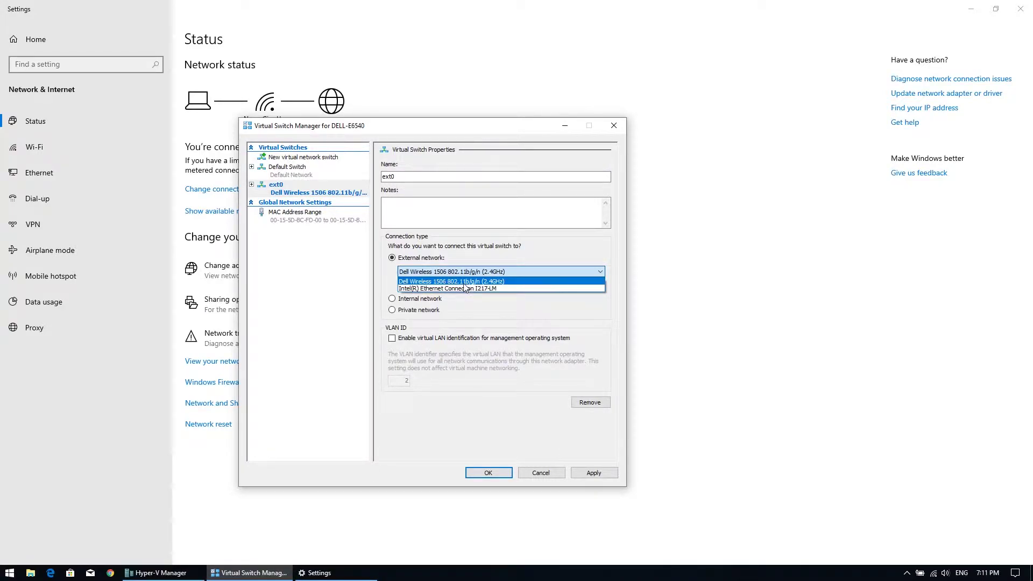
pyautogui.click(505, 280)
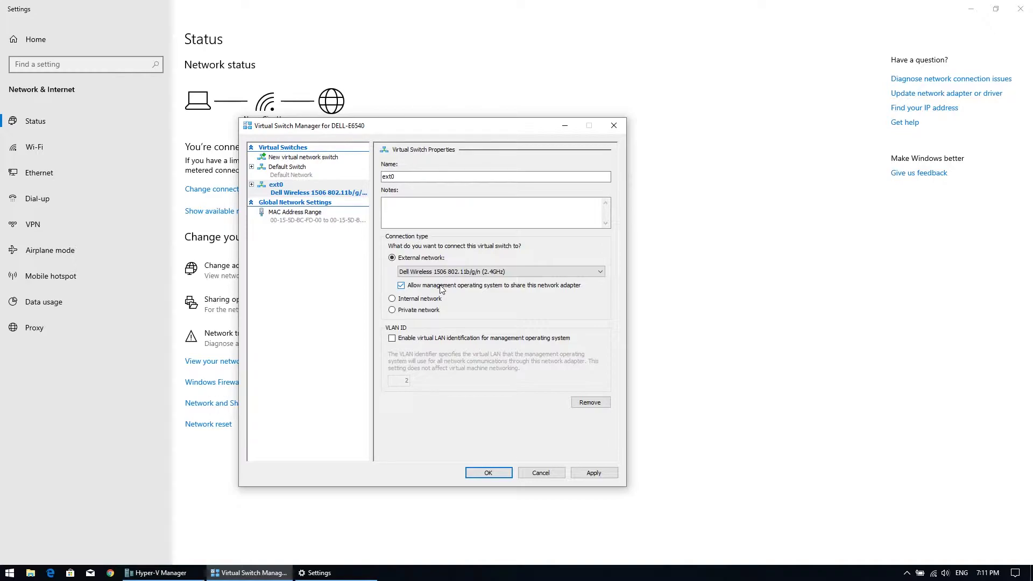
pyautogui.click(410, 177)
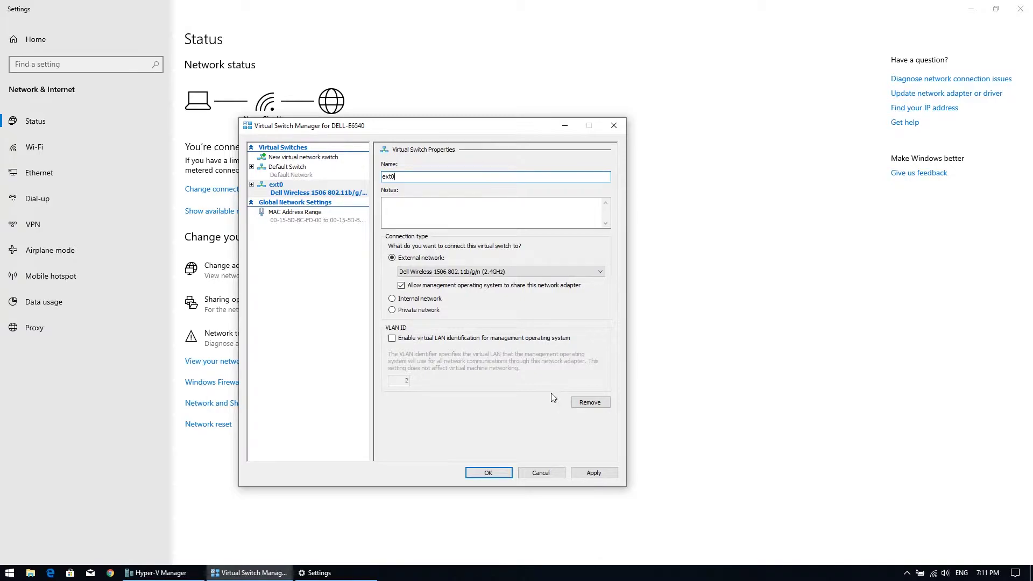
# - Apply the ext0 switch, accepting the possible network disruption, and close the Virtual Switch Manager
pyautogui.click(594, 472)
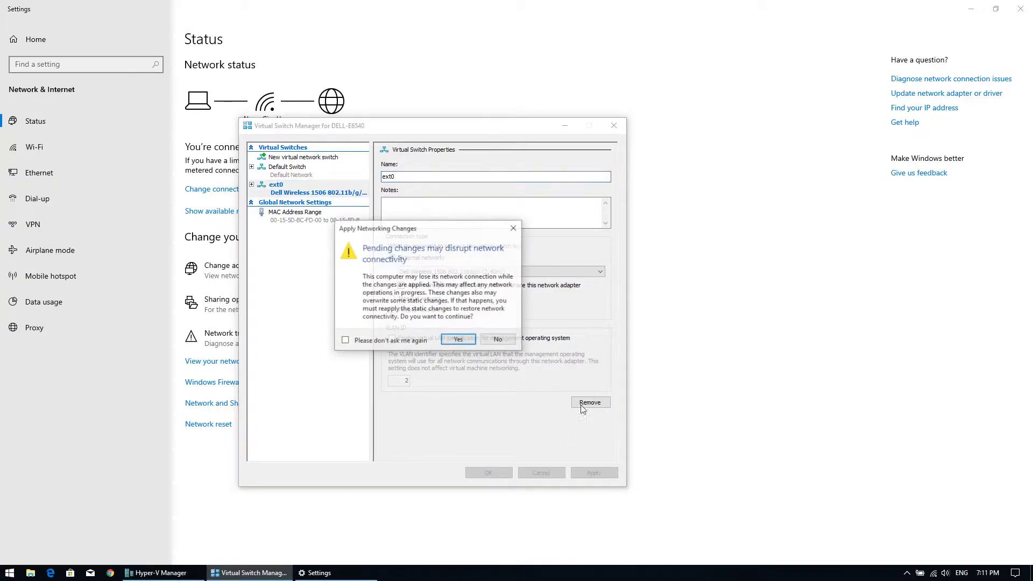
pyautogui.click(457, 339)
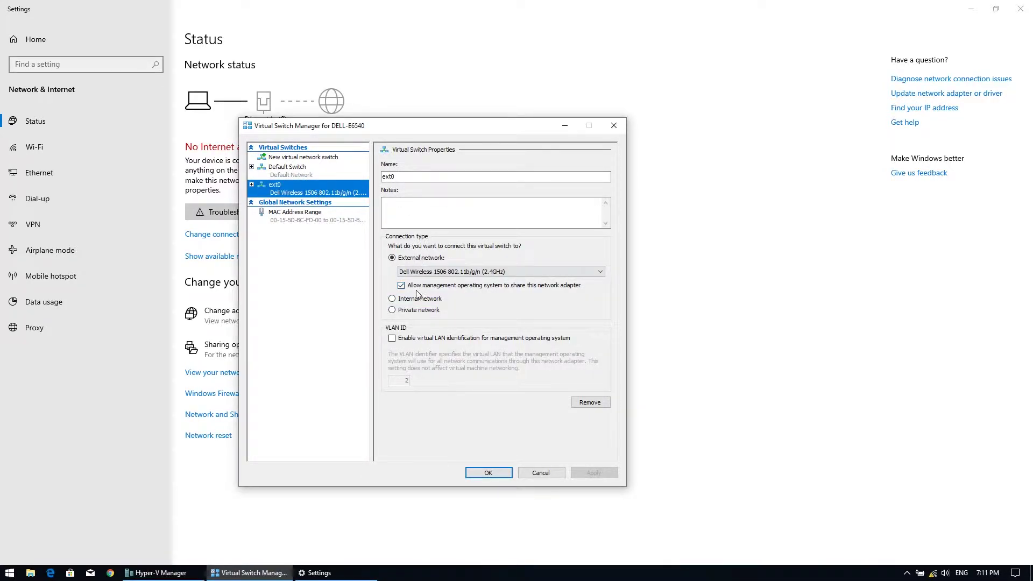
pyautogui.click(487, 472)
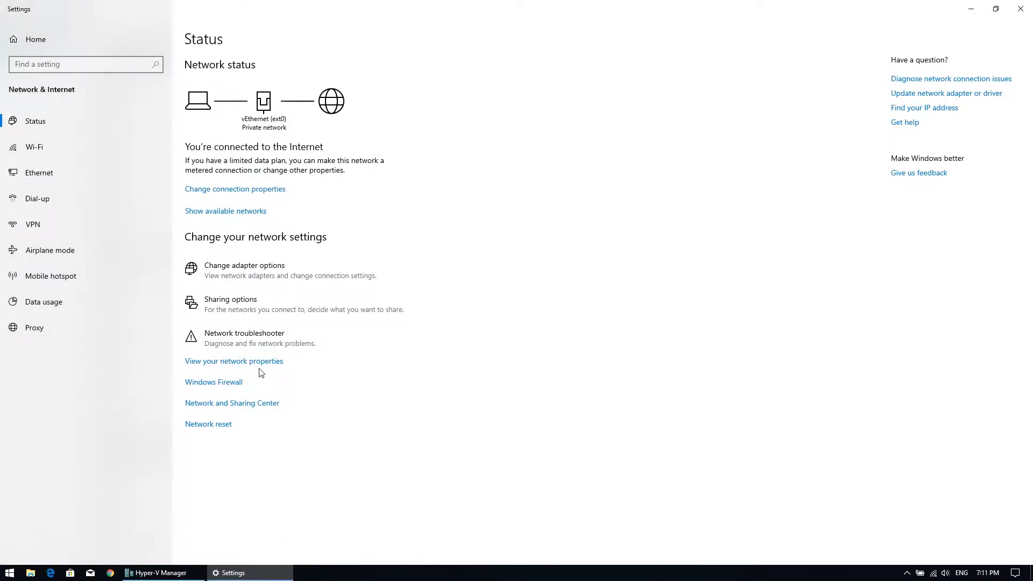
# - Open the list of network adapters through the Network and Sharing Center and examine the Network Bridge and Wi-Fi connections
pyautogui.click(263, 402)
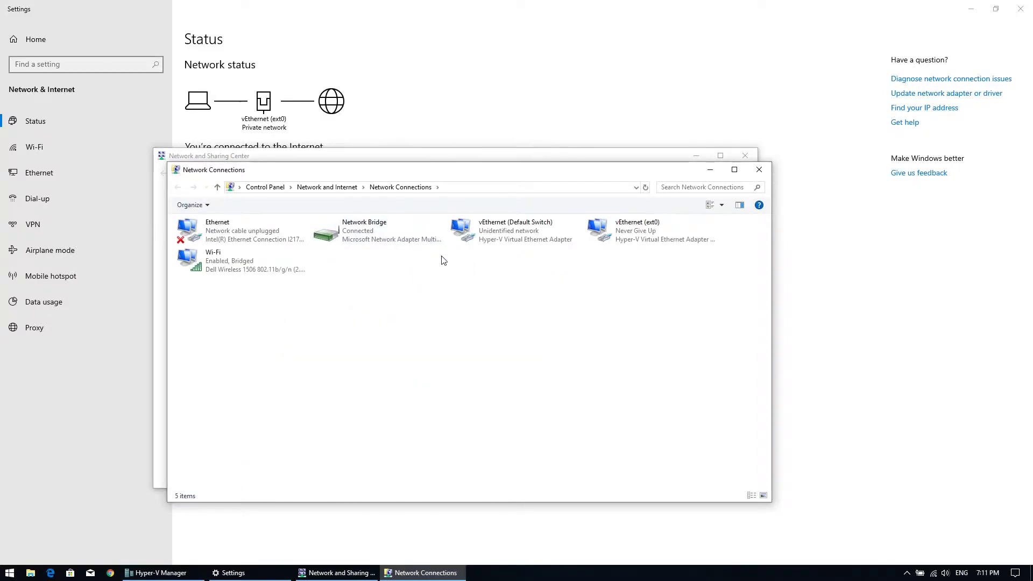
pyautogui.click(369, 227)
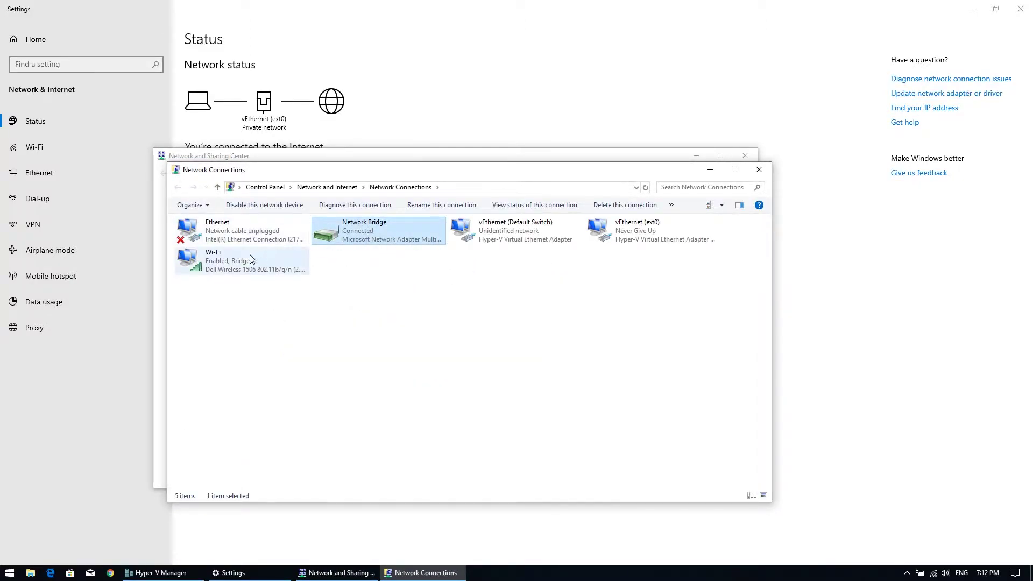
pyautogui.click(227, 257)
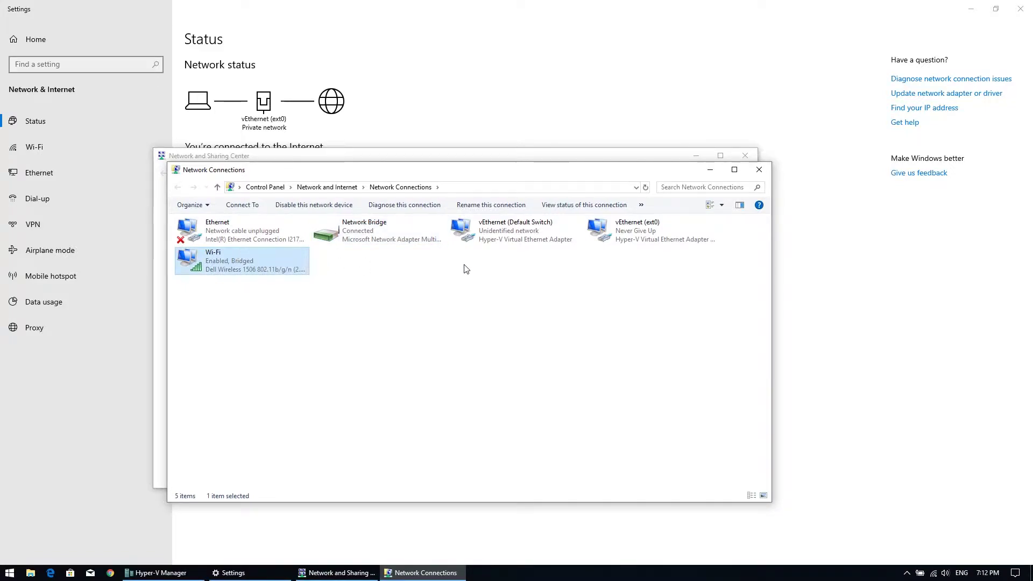
# - Check the vEthernet (ext0) connection, close the network windows and minimize Settings to return to Hyper-V Manager
pyautogui.click(639, 243)
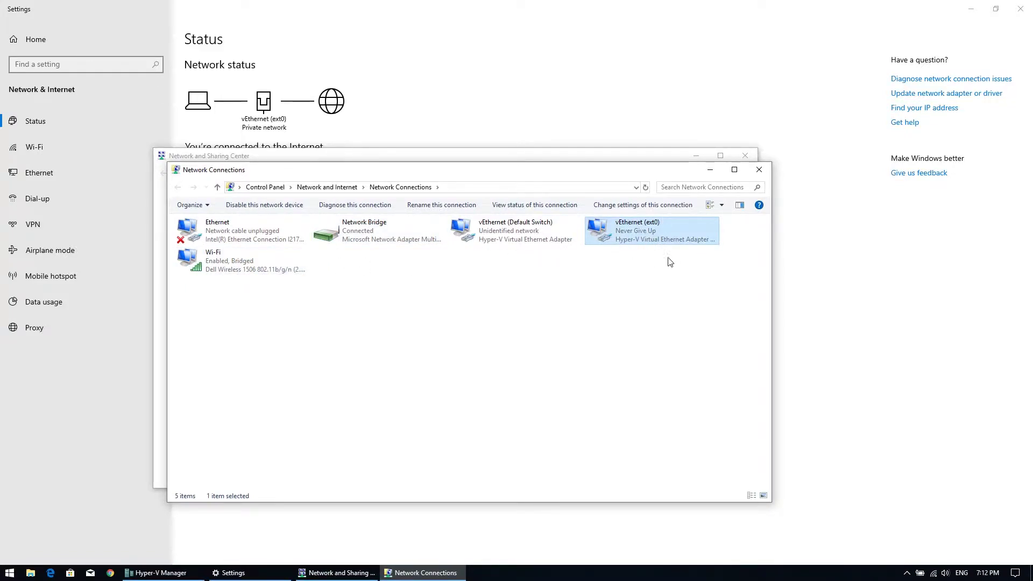
pyautogui.click(759, 169)
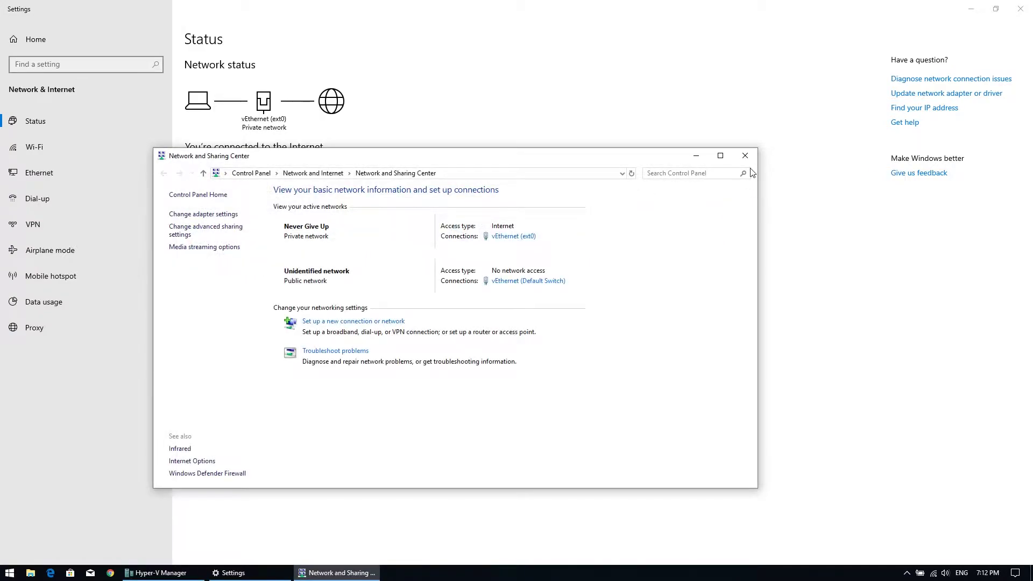
pyautogui.click(748, 156)
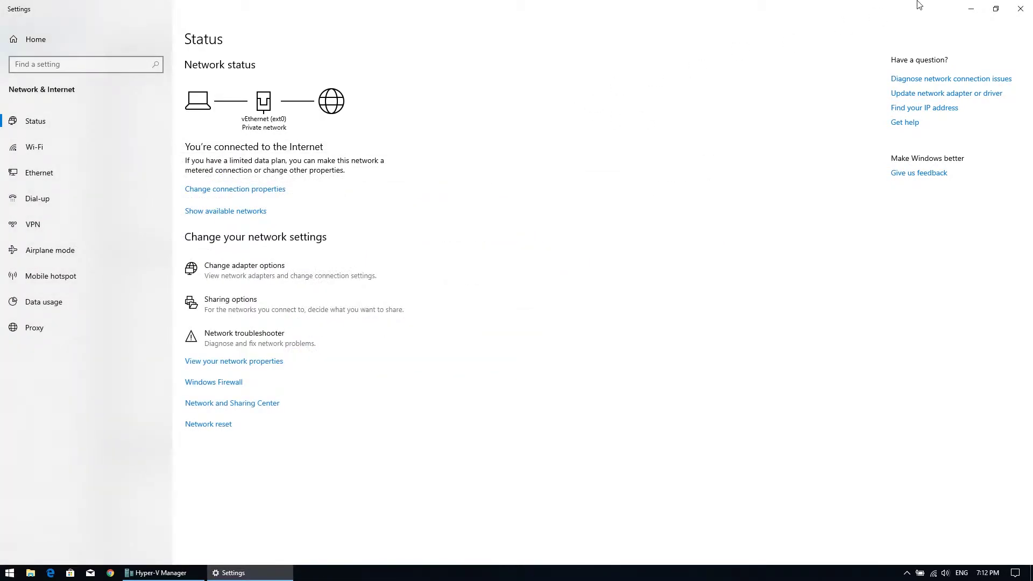
pyautogui.click(969, 7)
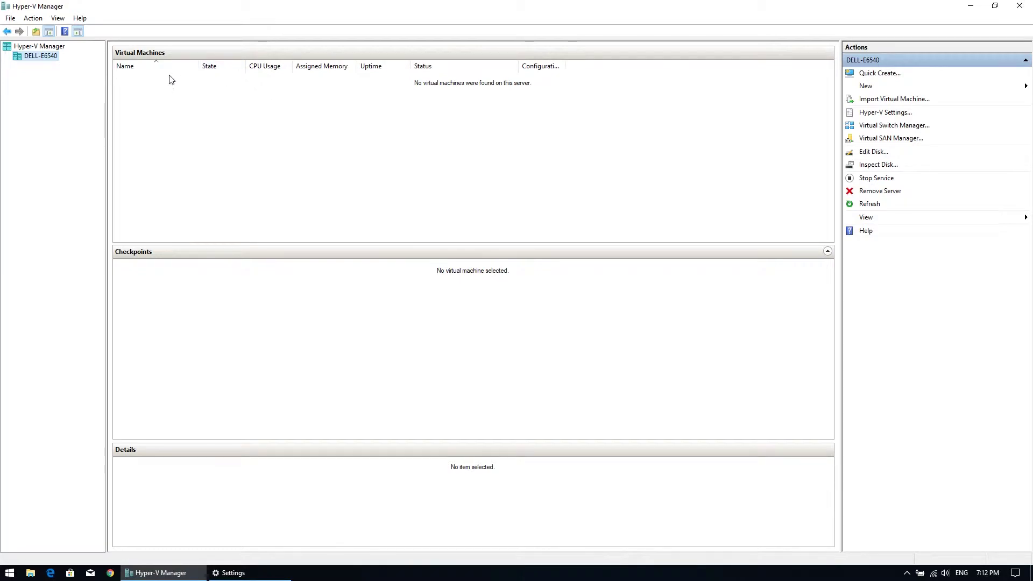
# - In the Hyper-V Settings of server DELL-E6540, set the default virtual hard disk folder to C:\Hyper-V\
pyautogui.rightClick(45, 57)
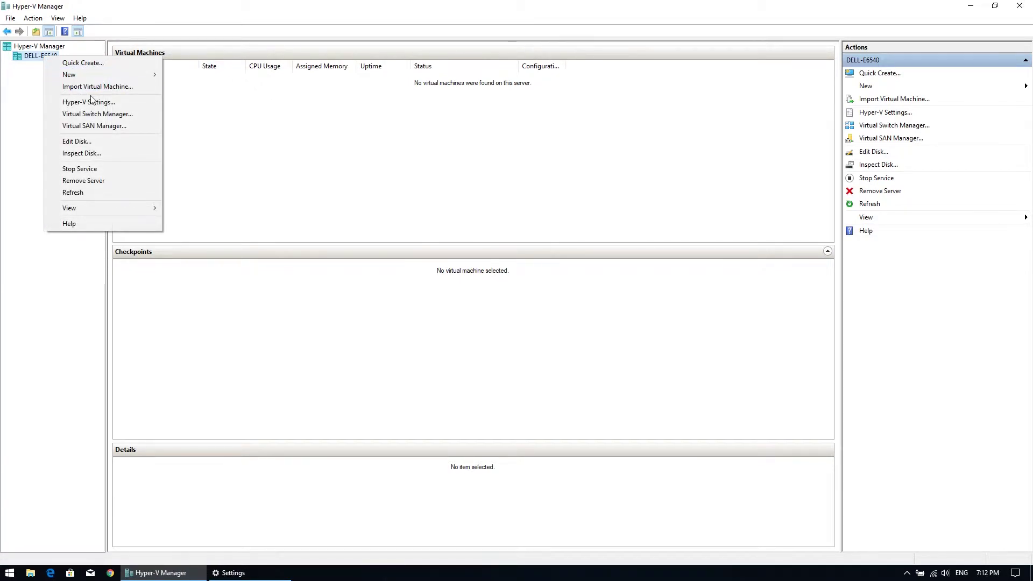
pyautogui.click(121, 102)
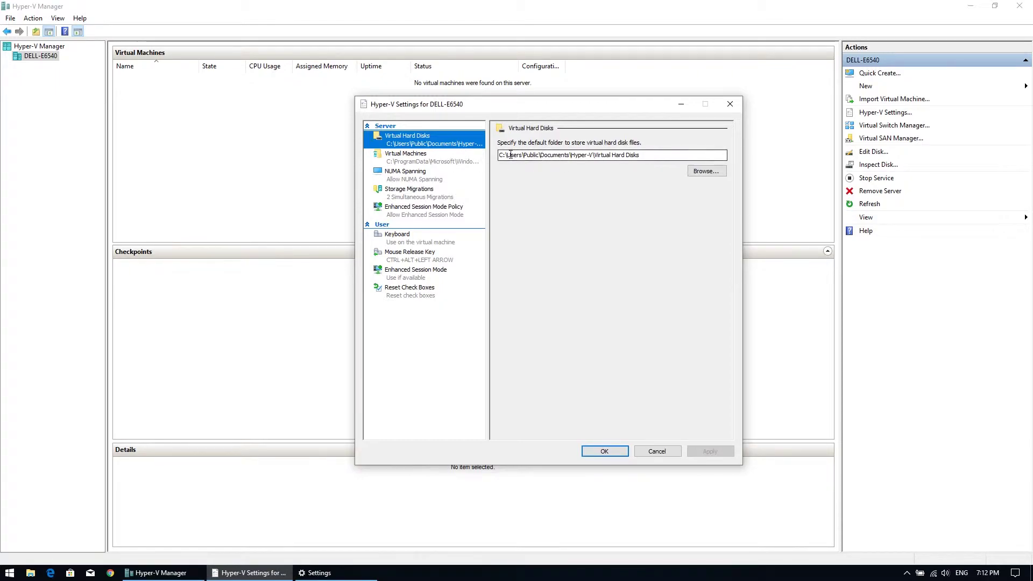
pyautogui.click(438, 158)
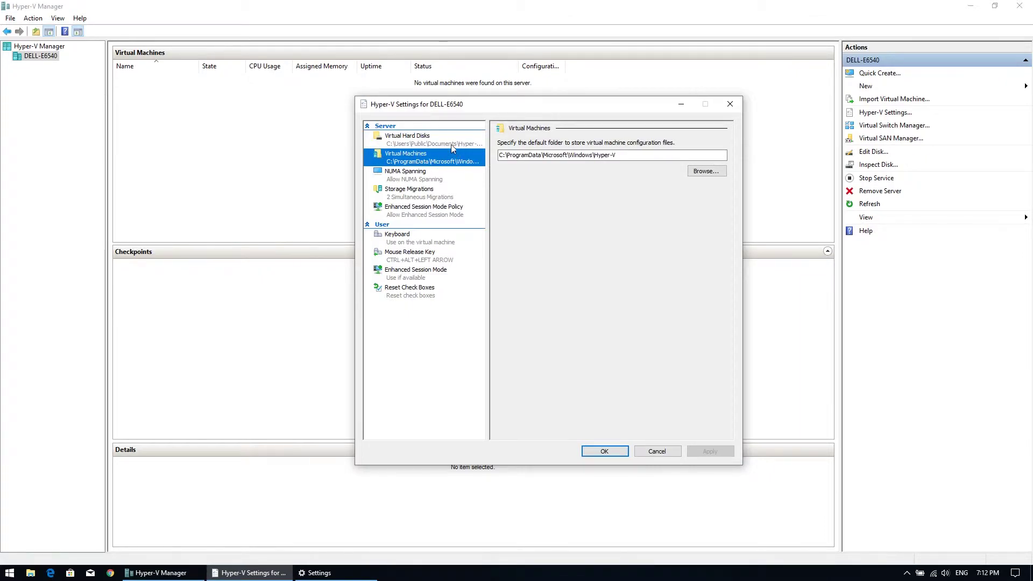
pyautogui.click(447, 144)
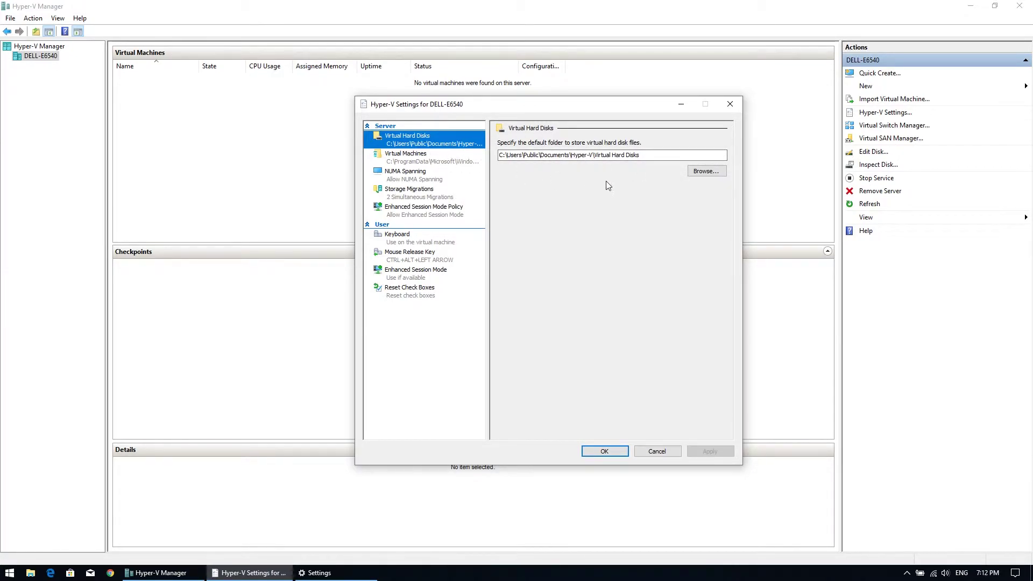
pyautogui.moveTo(571, 154); pyautogui.dragTo(507, 155)
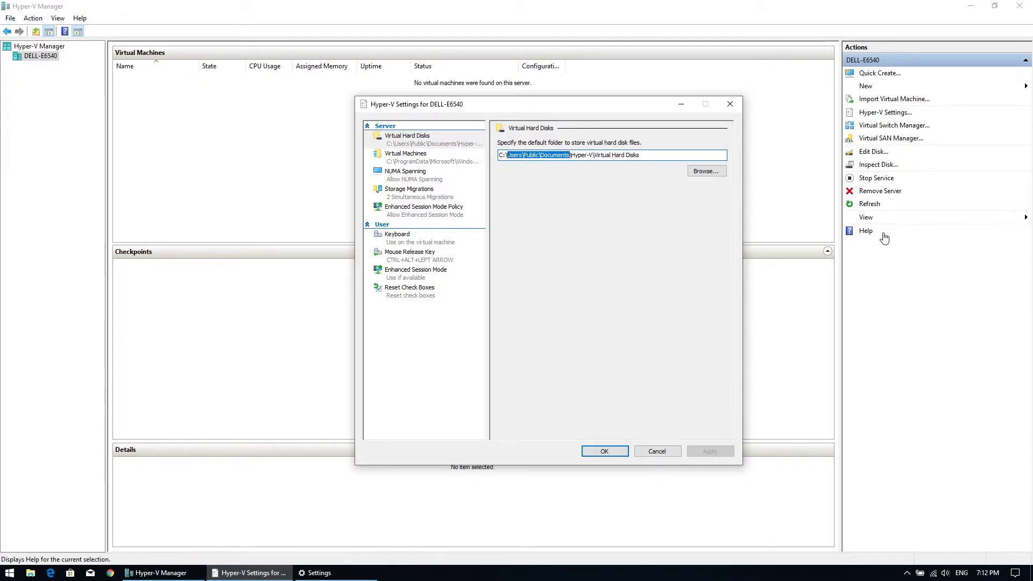
pyautogui.press('Delete')
pyautogui.press('BackSpace')
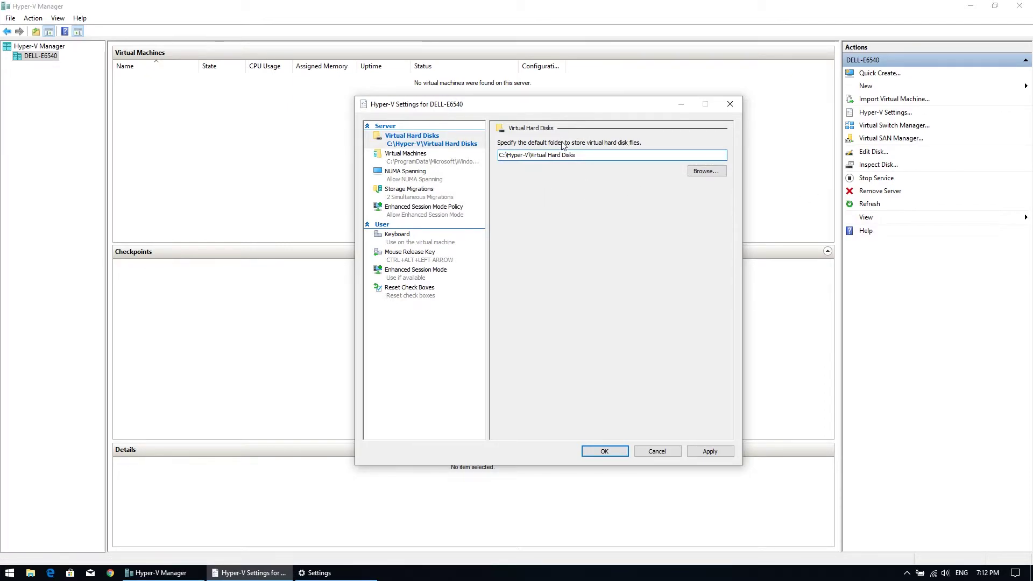
pyautogui.moveTo(588, 155); pyautogui.dragTo(633, 163)
pyautogui.press('Delete')
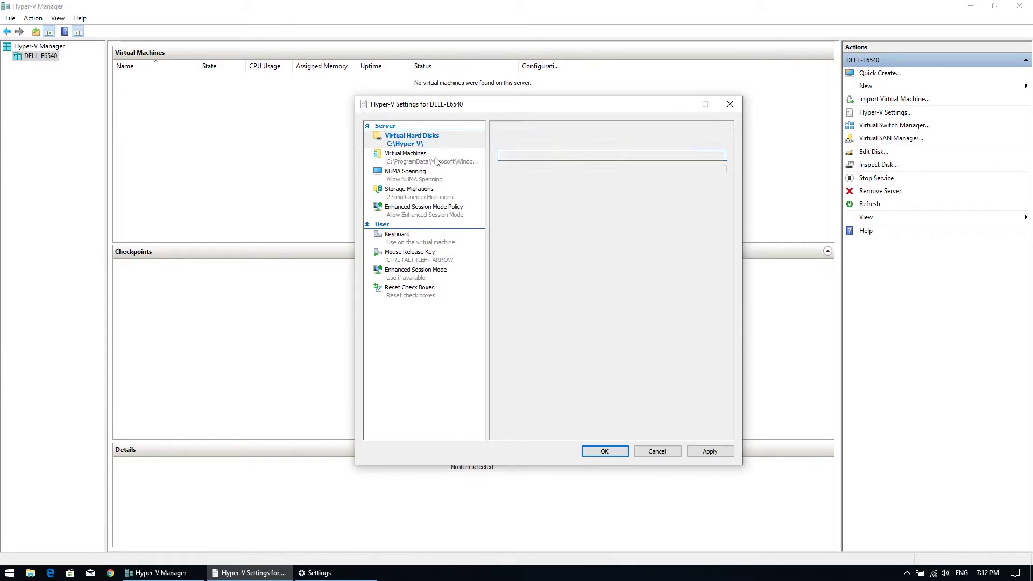
# - Set the default folder for virtual machine configuration files to C:\Hyper-V and apply the settings
pyautogui.click(436, 162)
pyautogui.moveTo(595, 155); pyautogui.dragTo(507, 156)
pyautogui.press('Delete')
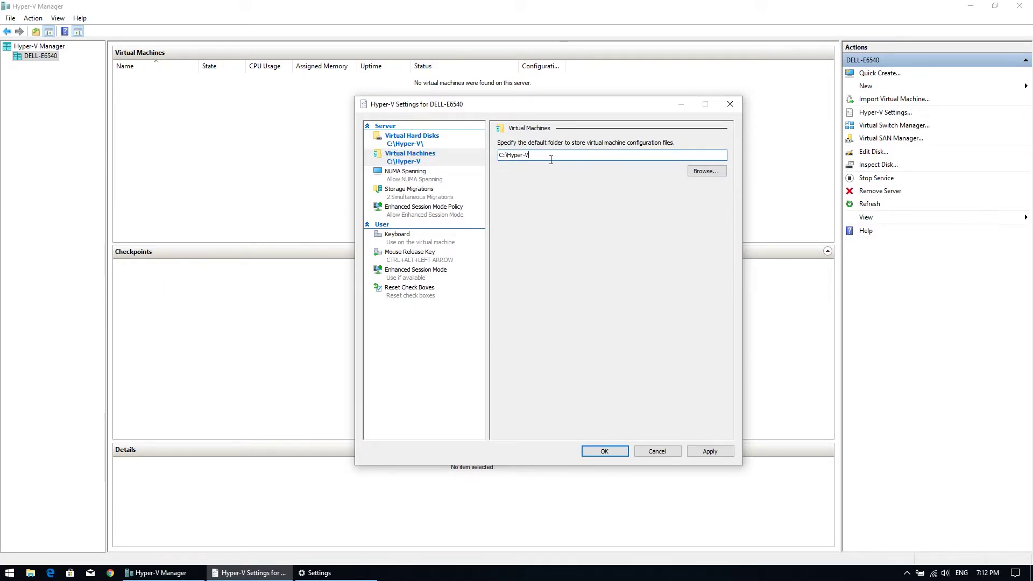
pyautogui.click(709, 451)
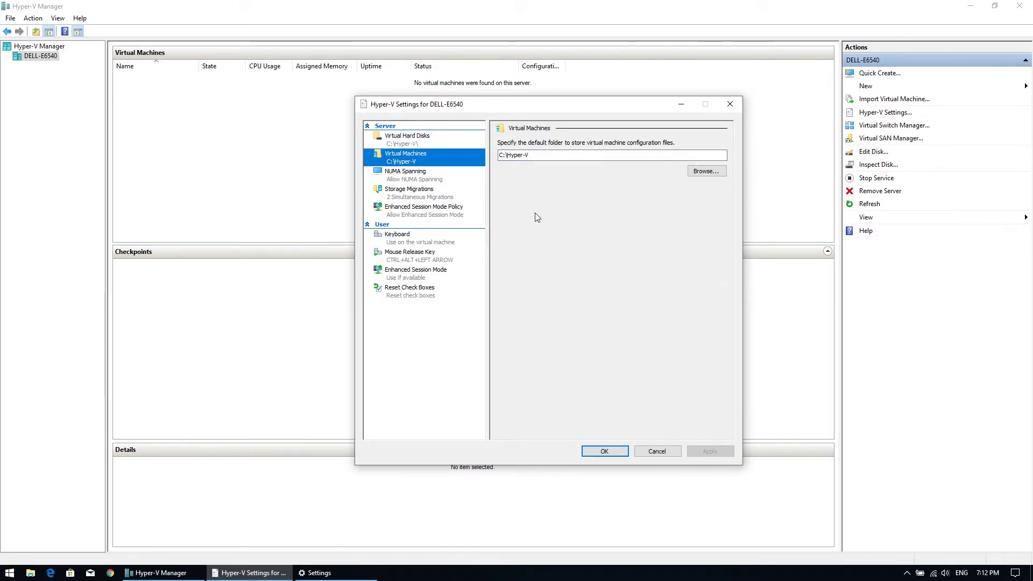
# - Review both default storage folders and the Enhanced Session Mode Policy, and close the Hyper-V Settings with OK
pyautogui.click(438, 140)
pyautogui.click(423, 154)
pyautogui.click(420, 211)
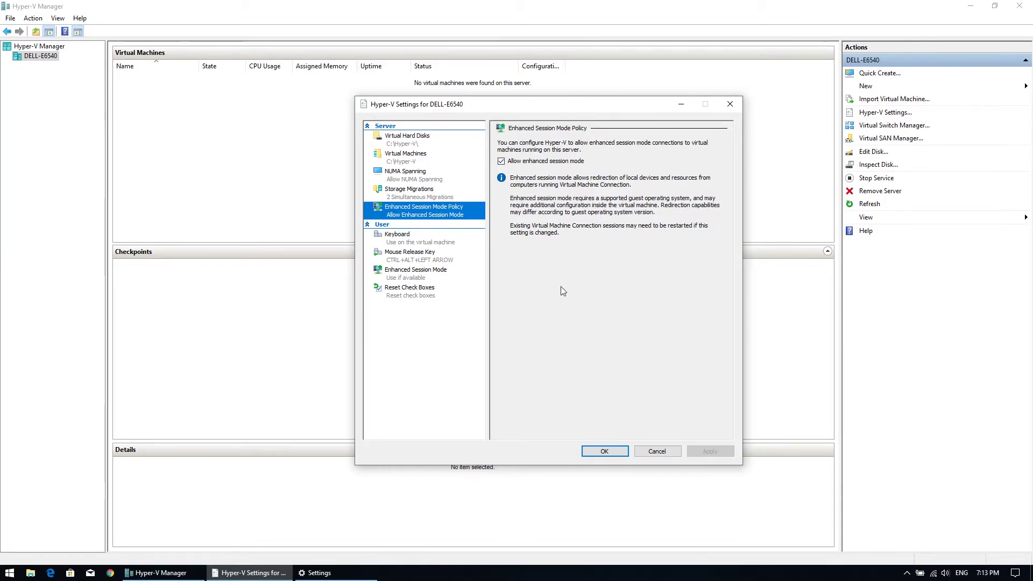
pyautogui.click(608, 450)
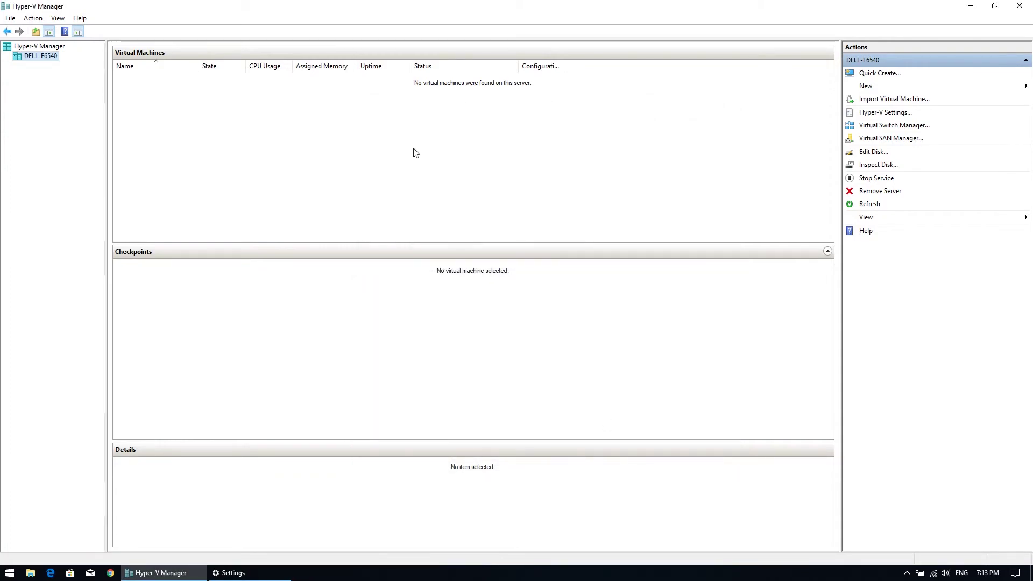